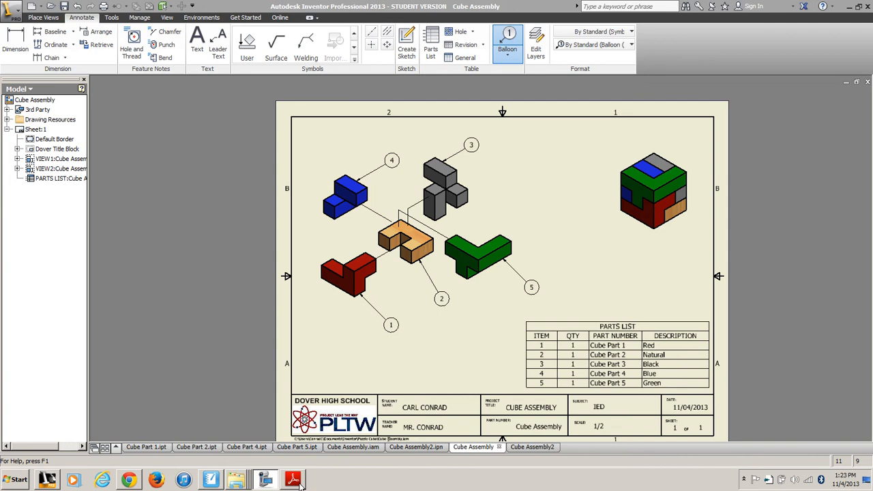
# Step: Switch to Adobe Reader and examine the exploded assembly sheet and the dimensioned part sheets in Sample Cube Project.pdf
pyautogui.click(293, 479)
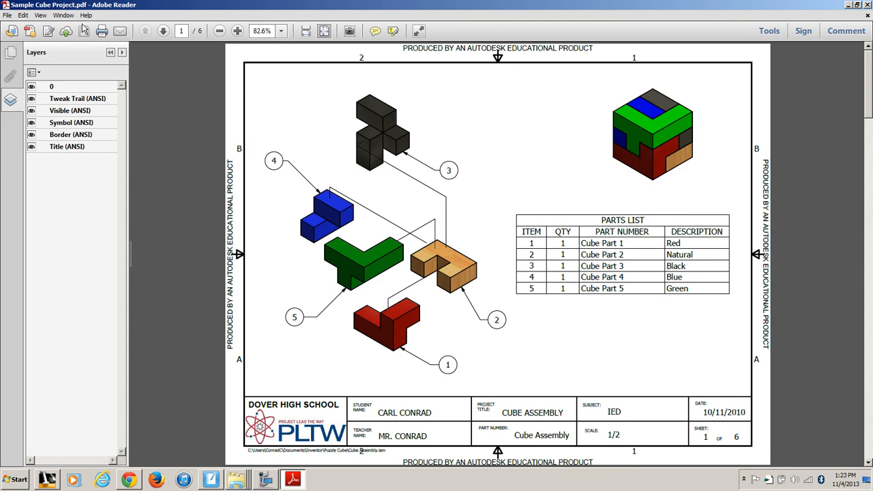
pyautogui.scroll(-3, 478, 143)
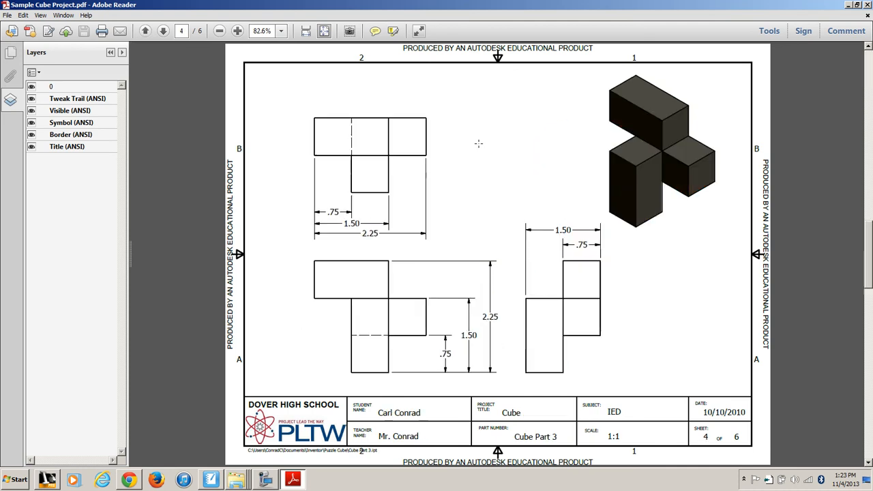
pyautogui.scroll(3, 478, 143)
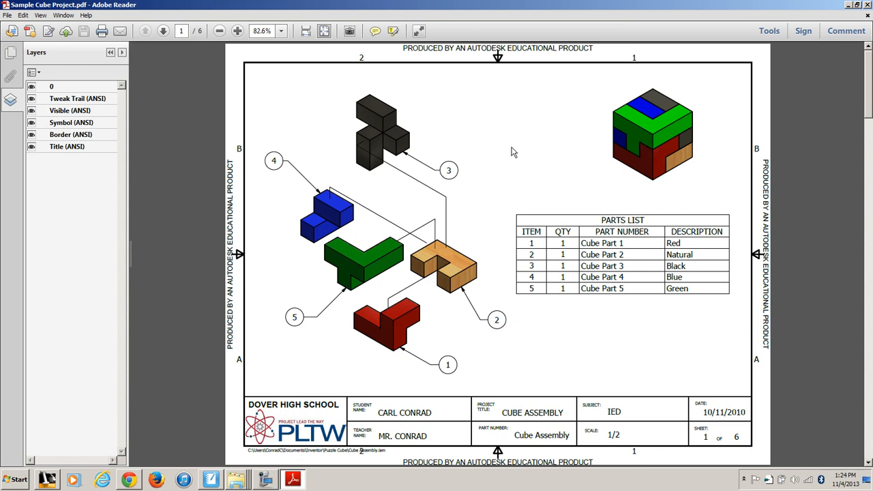
pyautogui.scroll(-1, 514, 152)
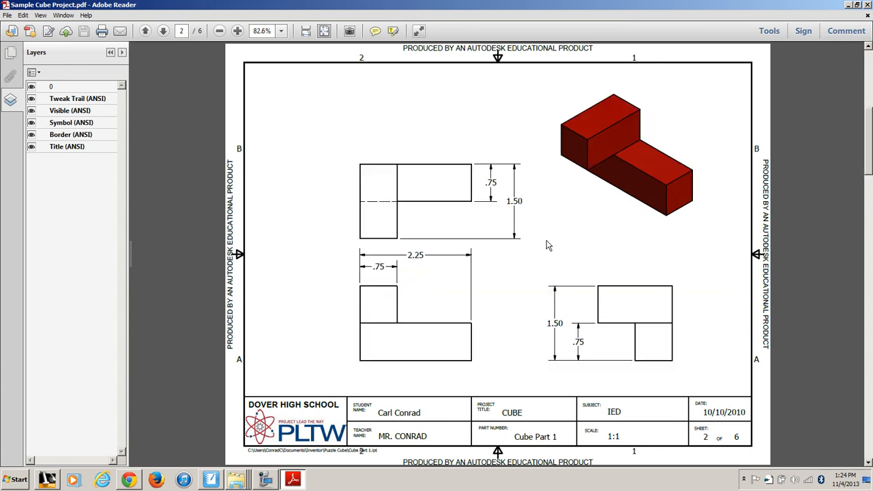
pyautogui.scroll(-1, 547, 245)
pyautogui.scroll(-3, 508, 185)
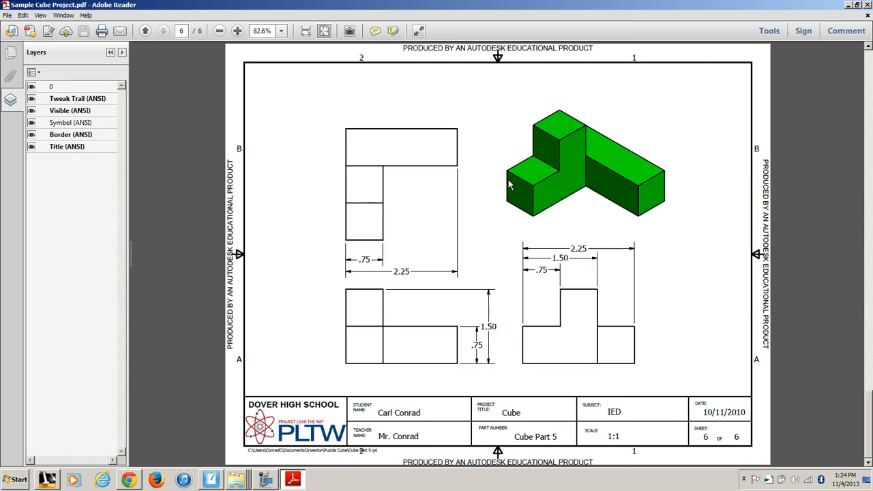
pyautogui.scroll(5, 510, 178)
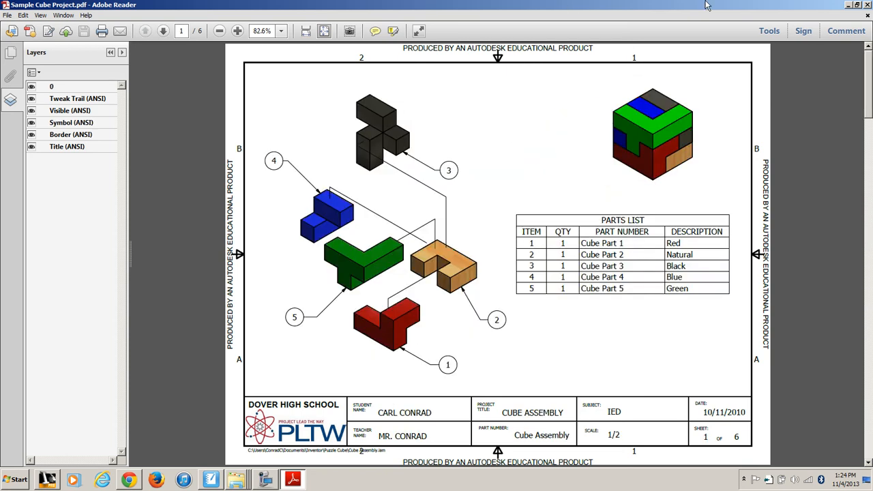
pyautogui.click(846, 4)
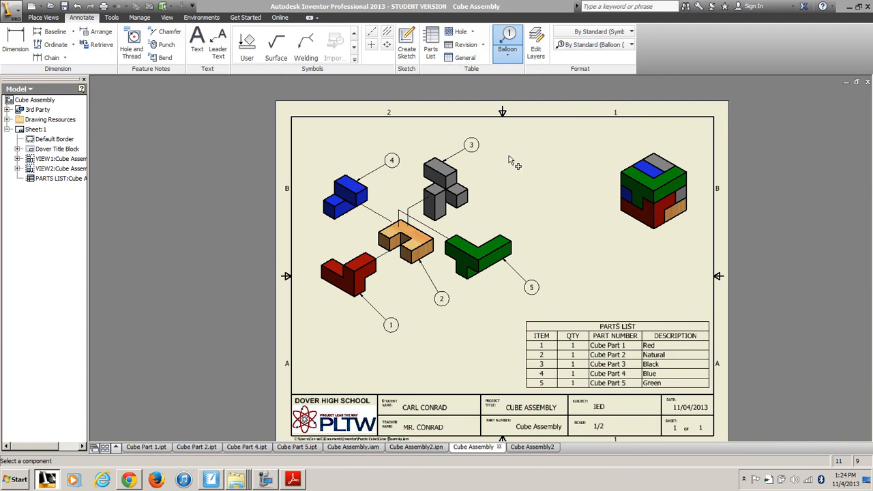
# Step: Add a second sheet to the Cube Assembly drawing with title block date 11/04/2013 and scale 1:1
pyautogui.click(43, 17)
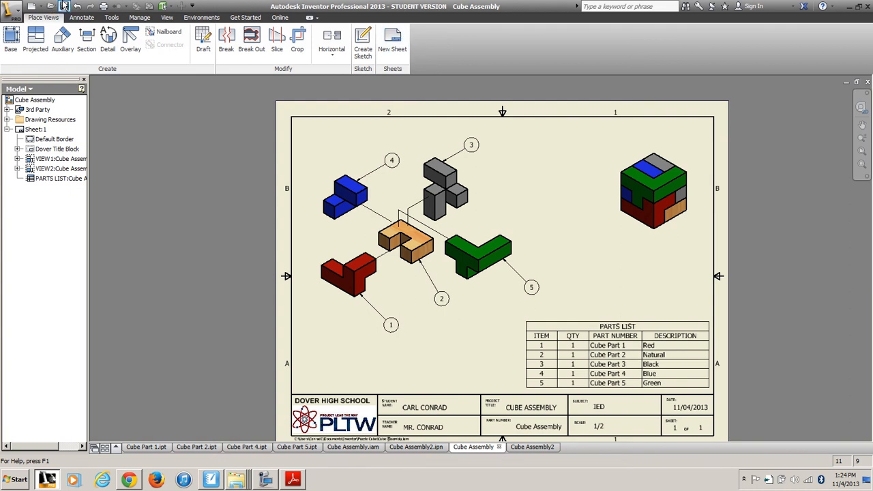
pyautogui.click(393, 40)
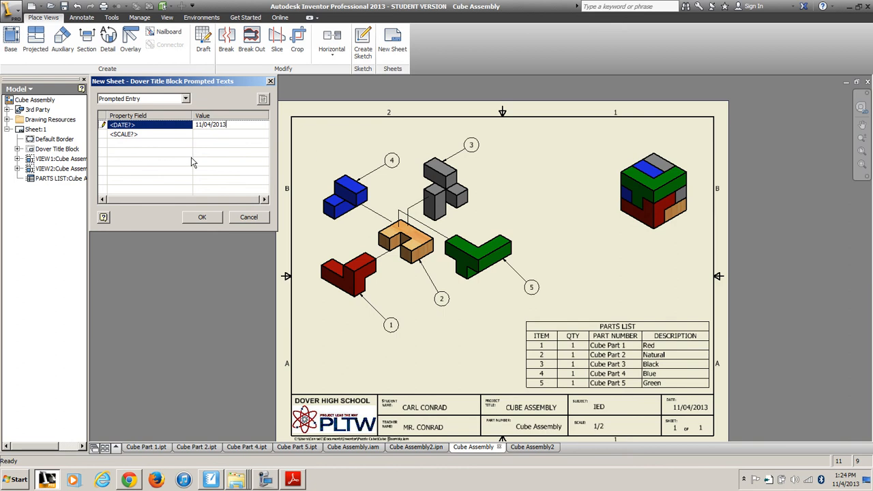
pyautogui.click(212, 134)
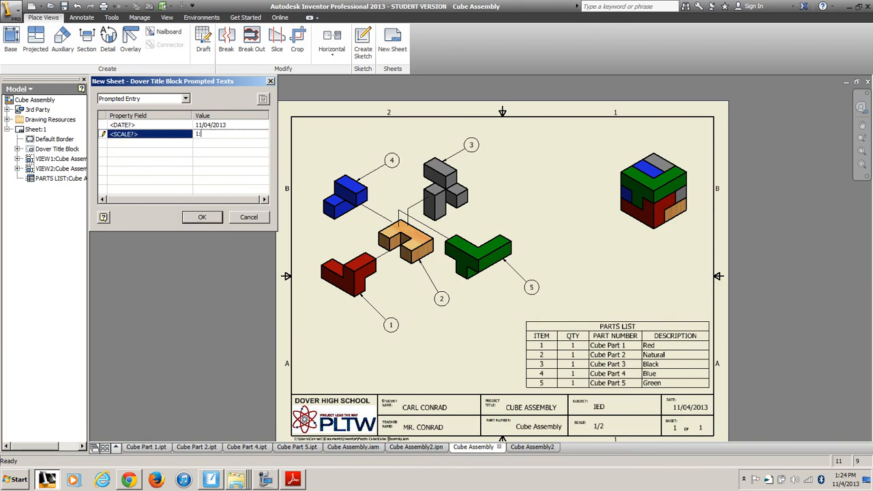
pyautogui.click(199, 218)
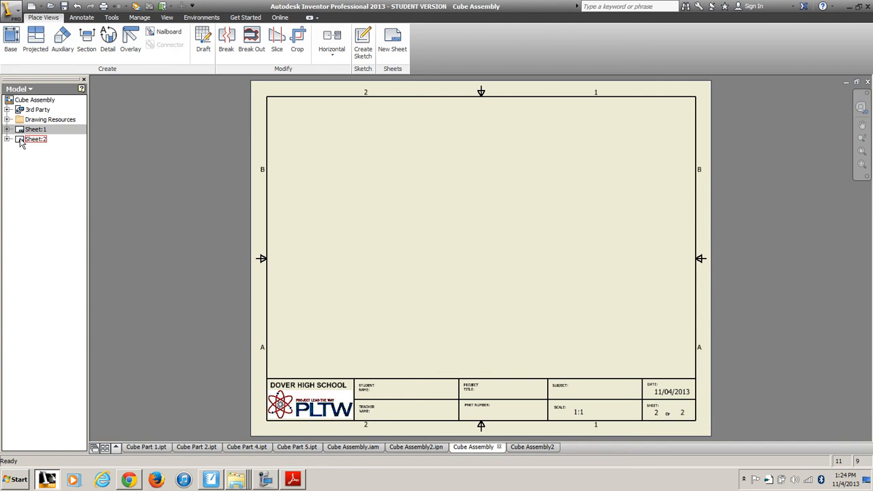
# Step: Add four more sheets, Sheet:3 to Sheet:6, each with title block date 11/04/2013 and scale 1:1
pyautogui.click(393, 45)
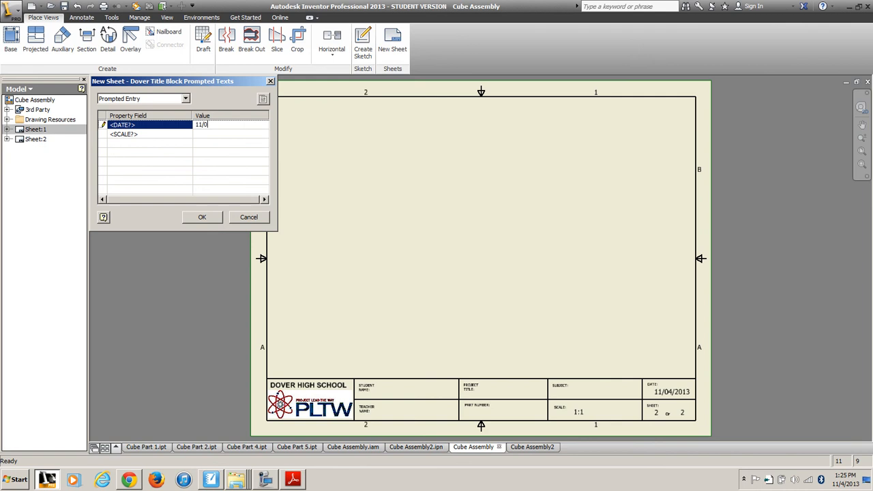
pyautogui.click(215, 135)
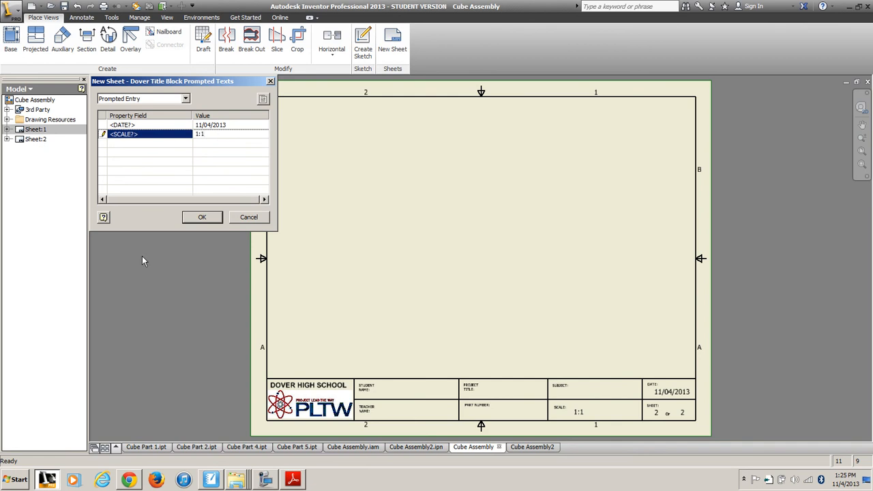
pyautogui.click(202, 218)
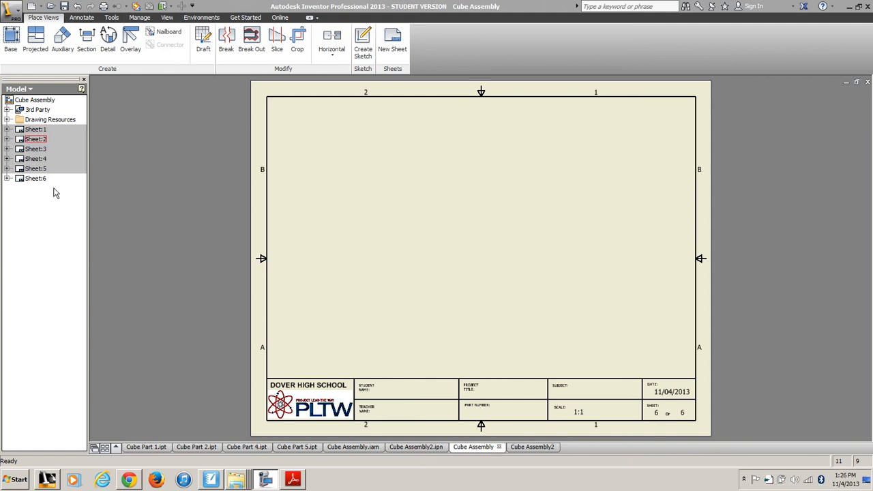
# Step: Return to Sheet:1 and save the drawing as Cube Assembly2 in the Puzzle Cube folder, without saving its dependents
pyautogui.click(36, 131)
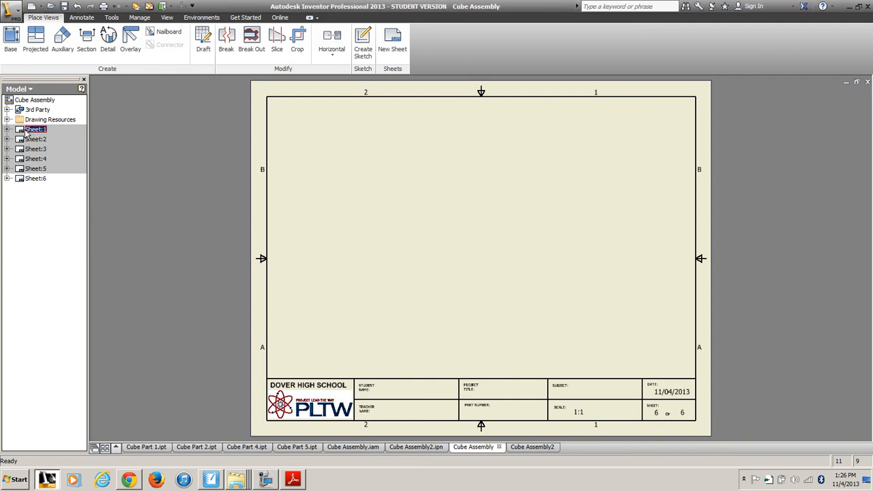
pyautogui.doubleClick(25, 131)
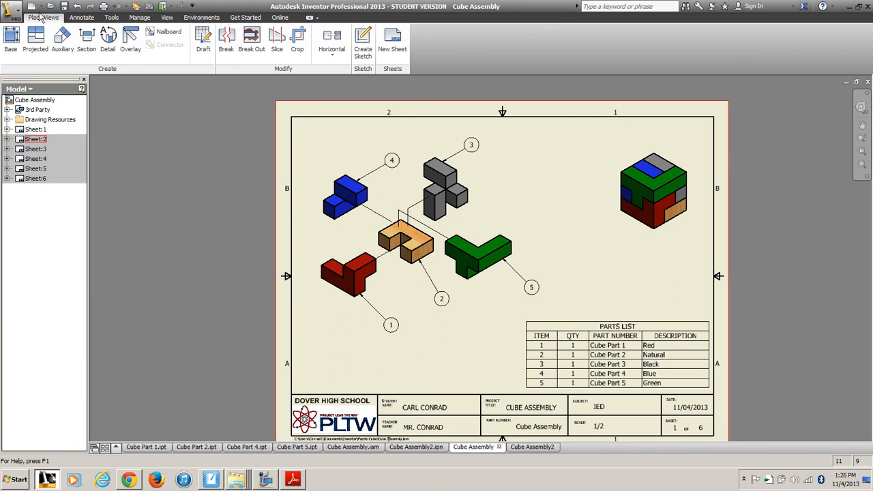
pyautogui.click(65, 6)
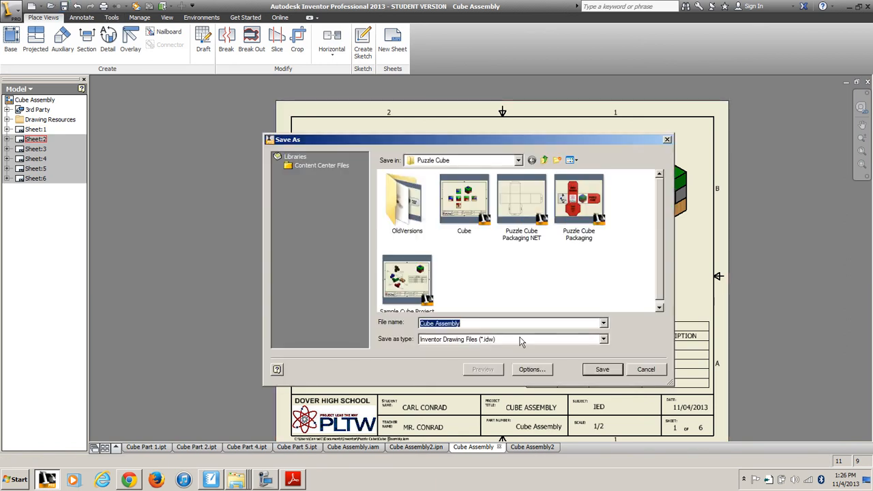
pyautogui.click(485, 323)
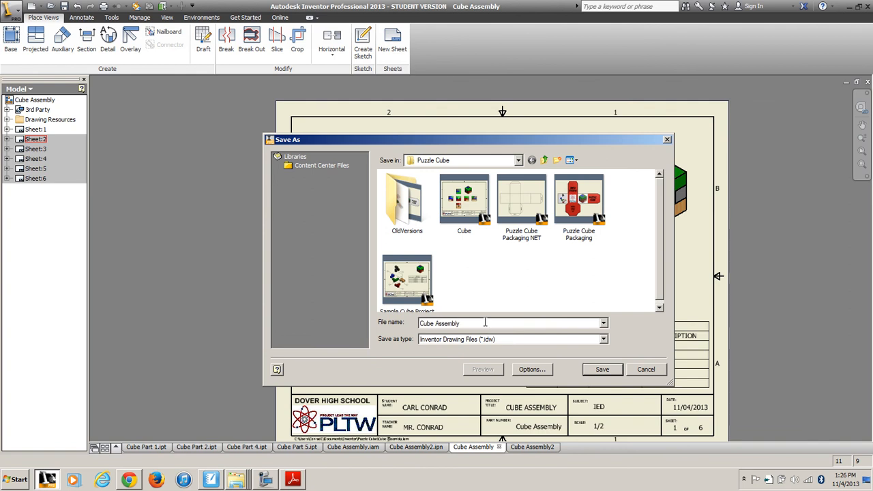
pyautogui.write('2')
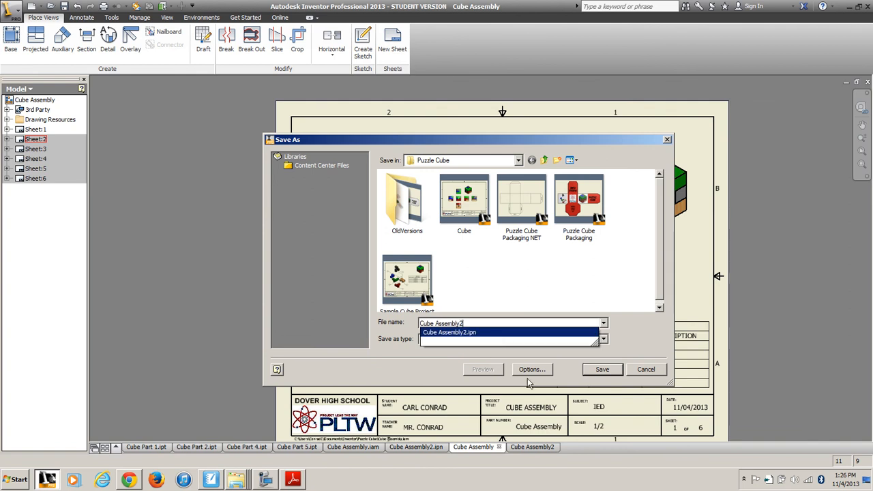
pyautogui.click(596, 369)
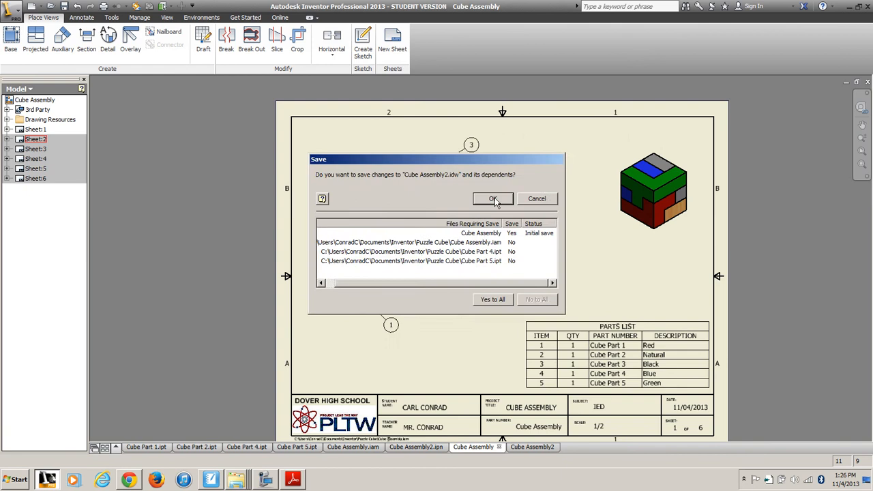
pyautogui.click(497, 198)
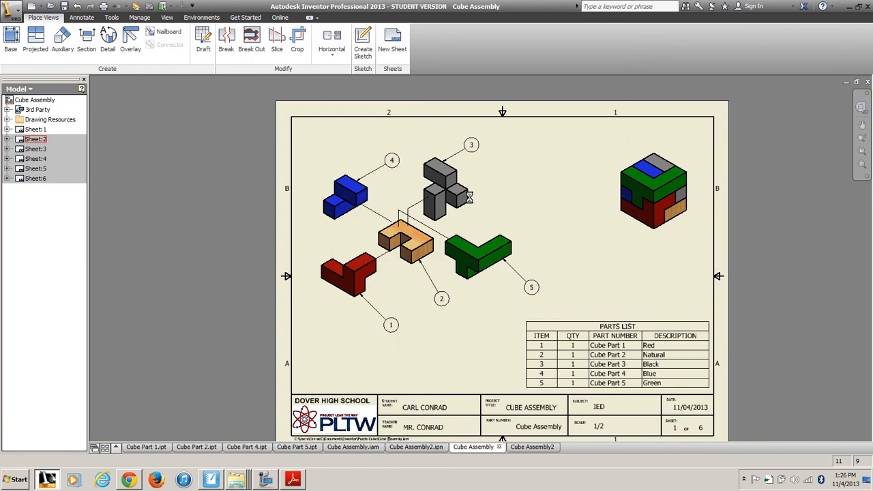
# Step: Make Sheet:2 the active sheet
pyautogui.click(19, 139)
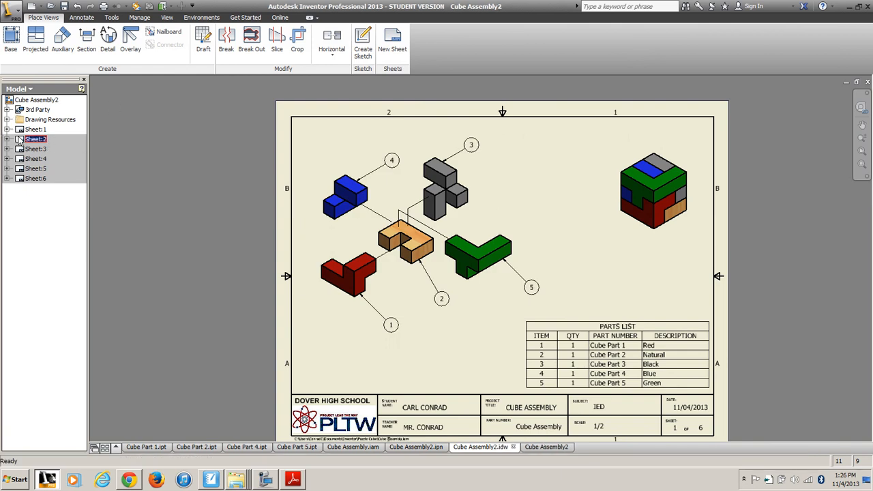
pyautogui.doubleClick(21, 139)
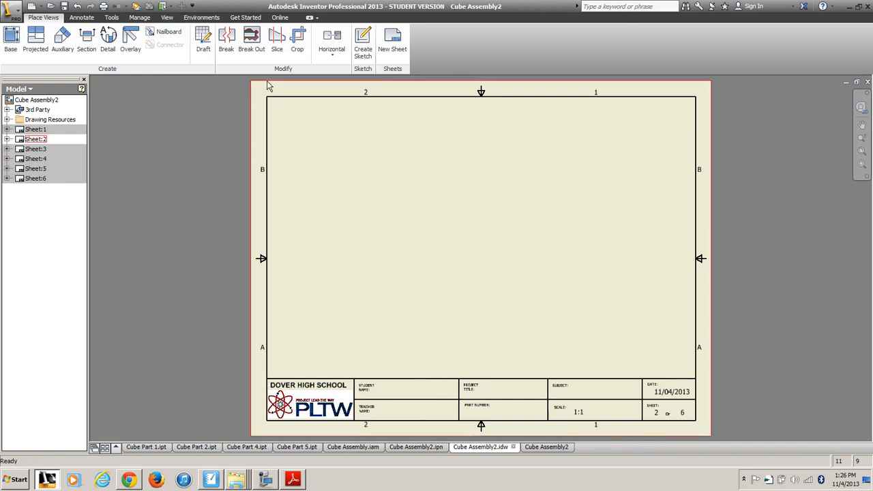
# Step: Place a front base view of Cube Part 1.ipt at 1:1 scale in the lower-left area of Sheet:2
pyautogui.click(11, 41)
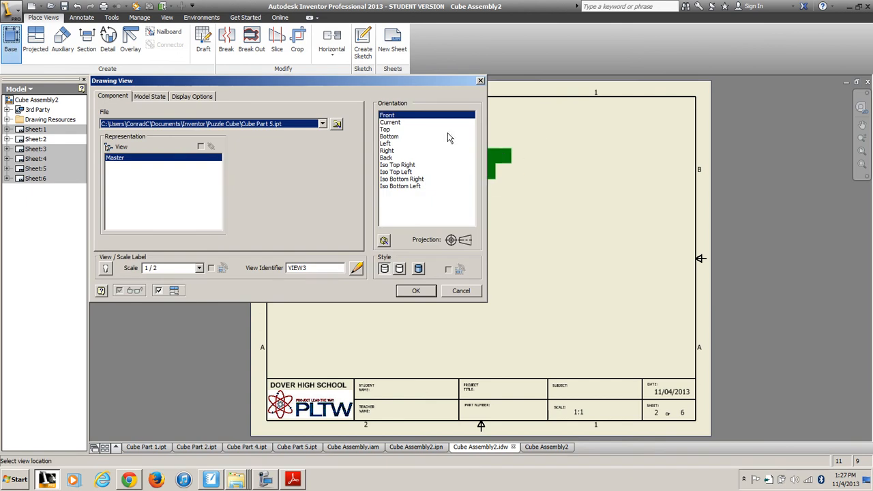
pyautogui.click(323, 125)
pyautogui.click(271, 134)
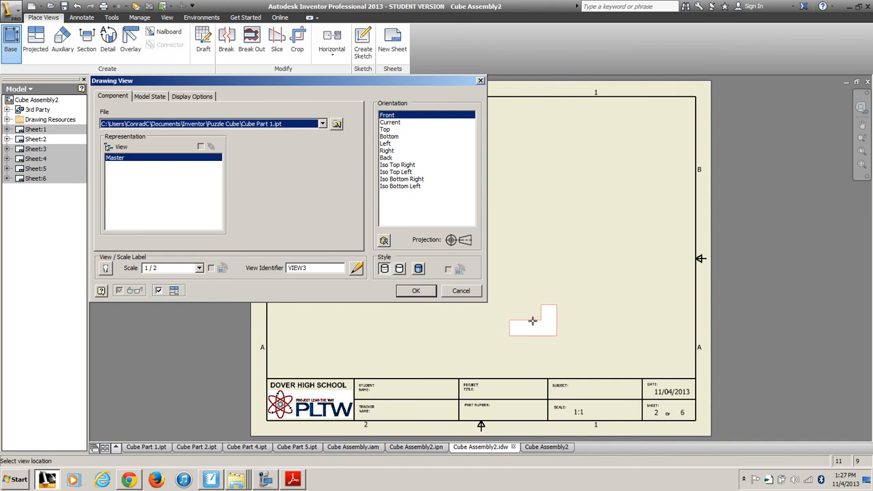
pyautogui.click(199, 268)
pyautogui.click(153, 292)
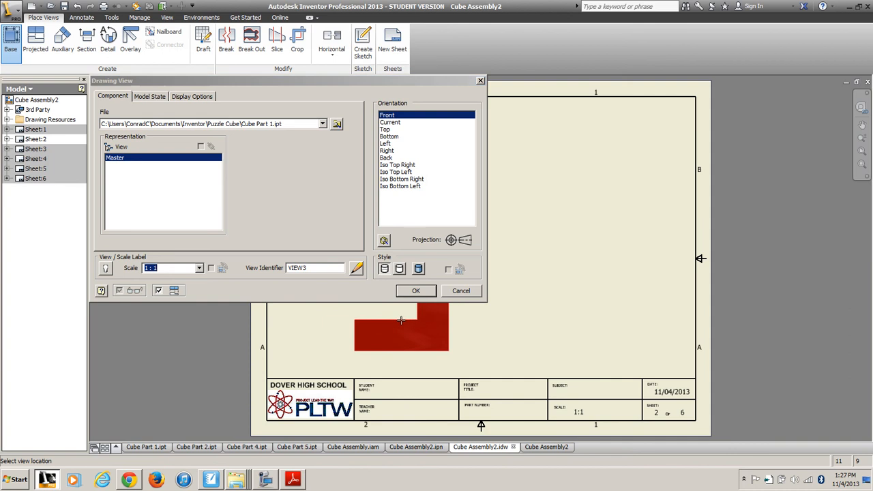
pyautogui.click(401, 320)
# Step: Project top, right side and isometric views from the Cube Part 1 front view and create them
pyautogui.click(402, 183)
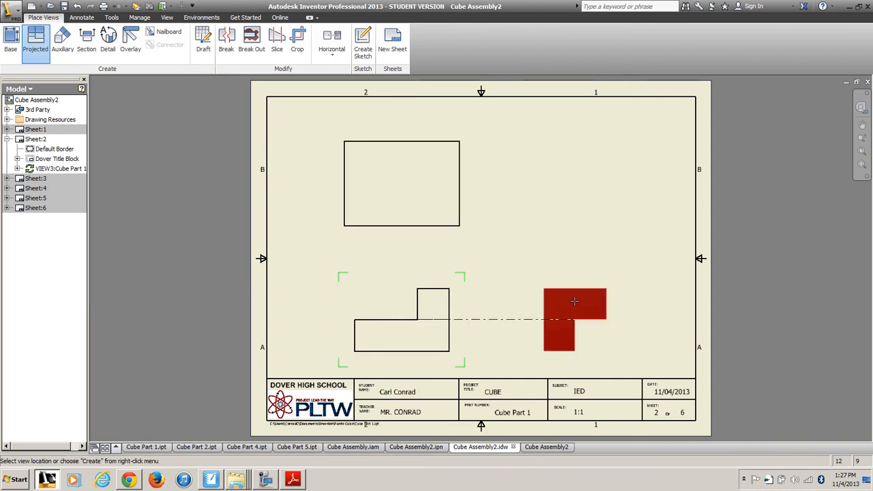
pyautogui.click(574, 301)
pyautogui.click(595, 197)
pyautogui.rightClick(591, 196)
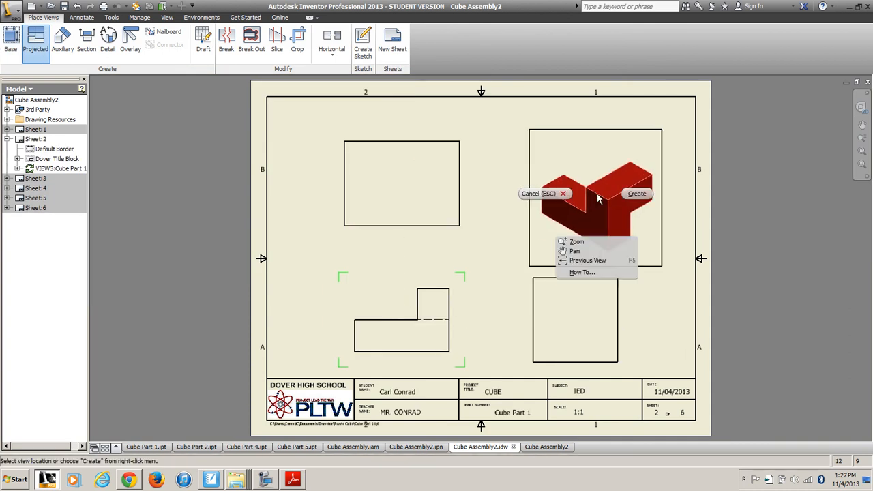
pyautogui.click(648, 194)
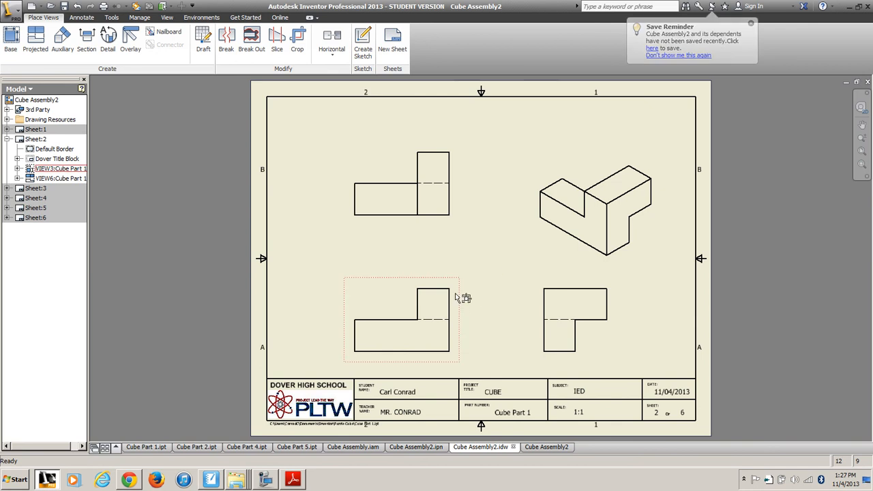
# Step: Delete the top, front, right side and isometric views of Cube Part 1 from Sheet:2
pyautogui.click(456, 199)
pyautogui.press('Delete')
pyautogui.click(502, 259)
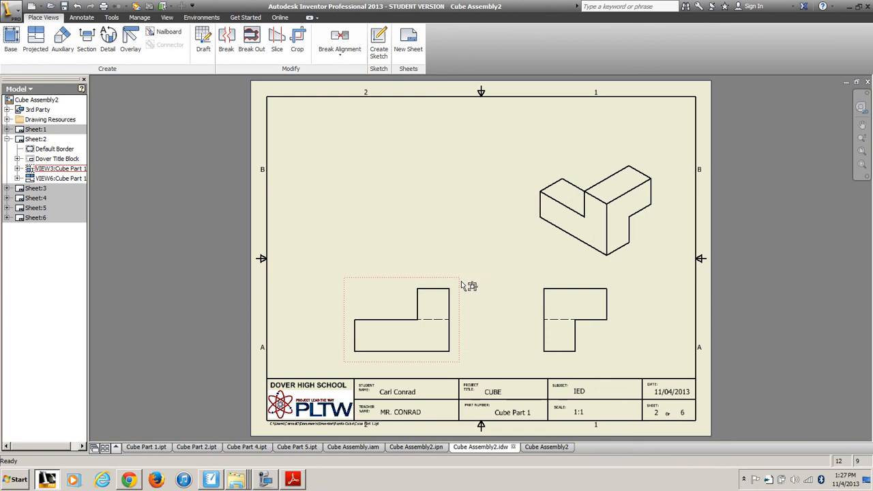
pyautogui.click(458, 288)
pyautogui.press('Delete')
pyautogui.press('Return')
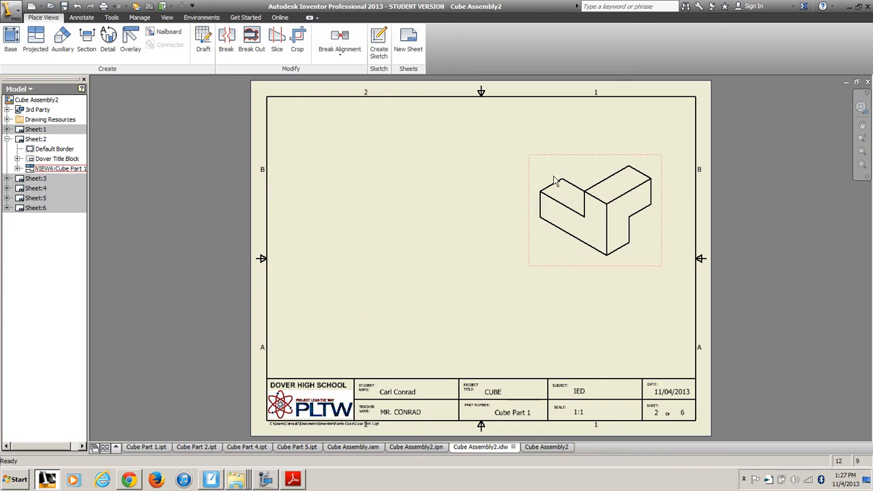
pyautogui.click(556, 181)
pyautogui.press('Delete')
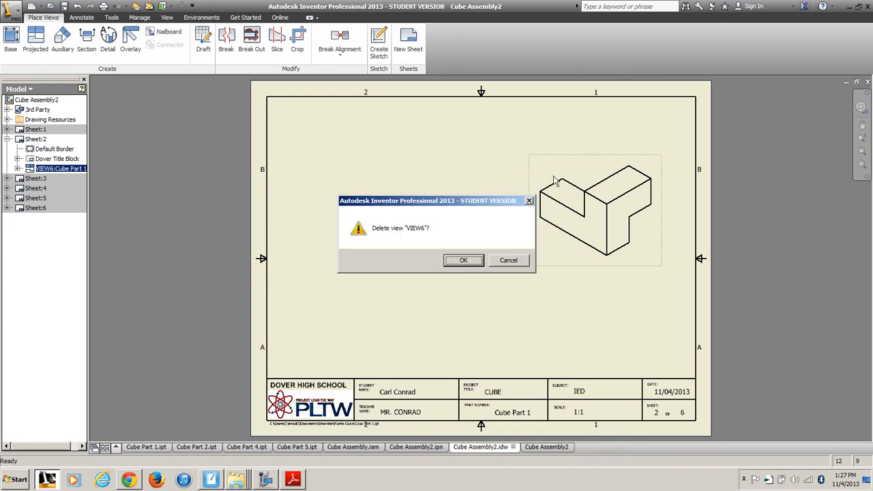
pyautogui.click(464, 261)
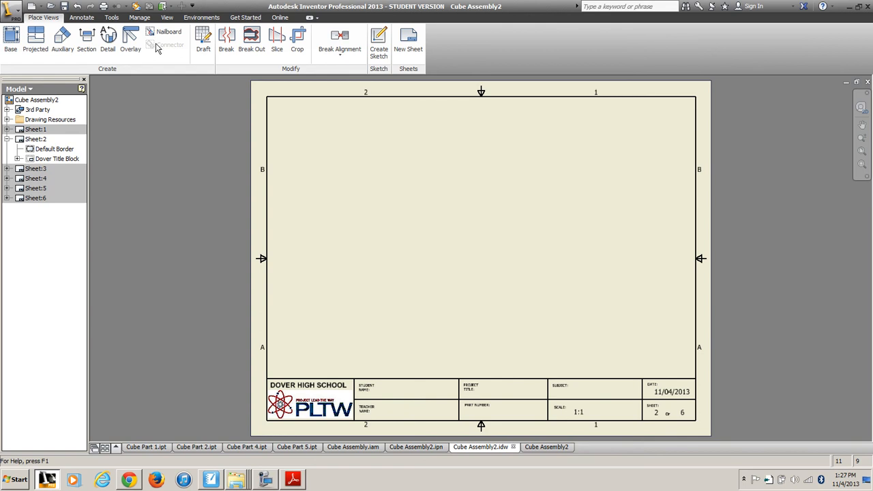
# Step: Place a base view of Cube Part 1.ipt in Back orientation at 1:1 scale in the lower-left area of Sheet:2
pyautogui.click(11, 39)
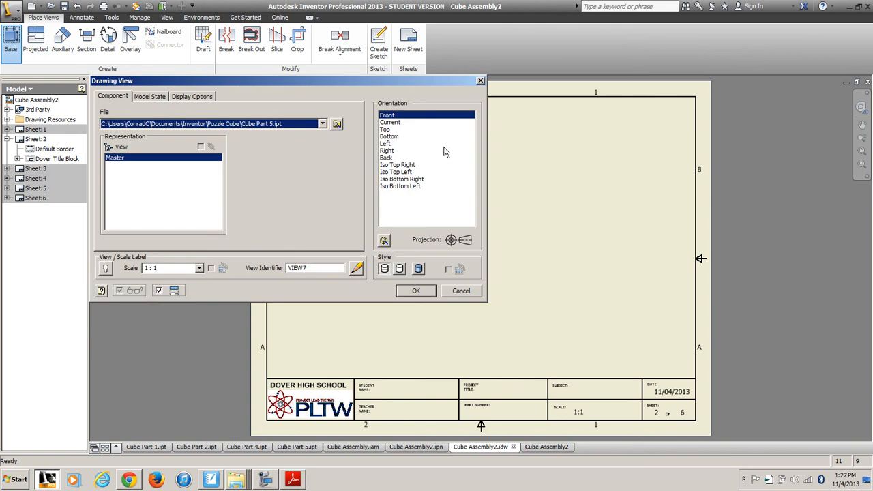
pyautogui.click(386, 158)
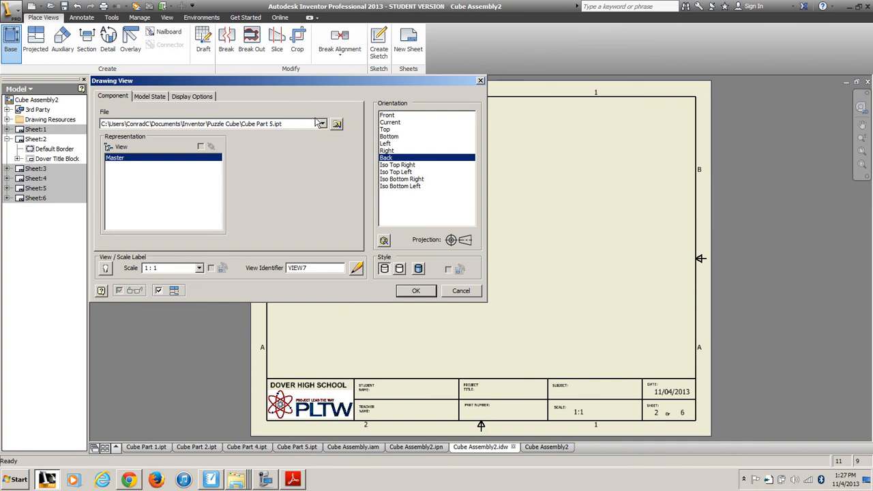
pyautogui.click(322, 124)
pyautogui.click(240, 134)
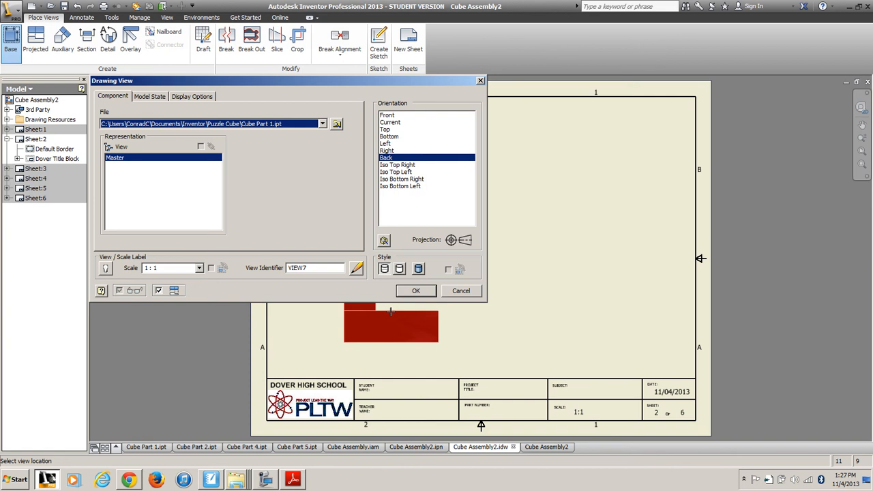
pyautogui.click(389, 313)
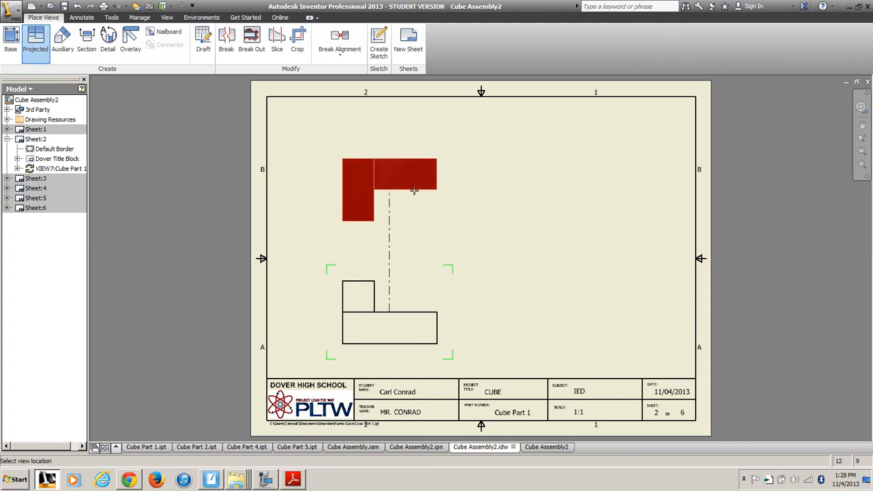
# Step: Project top, right side and isometric views from the new Cube Part 1 base view and create them
pyautogui.click(414, 190)
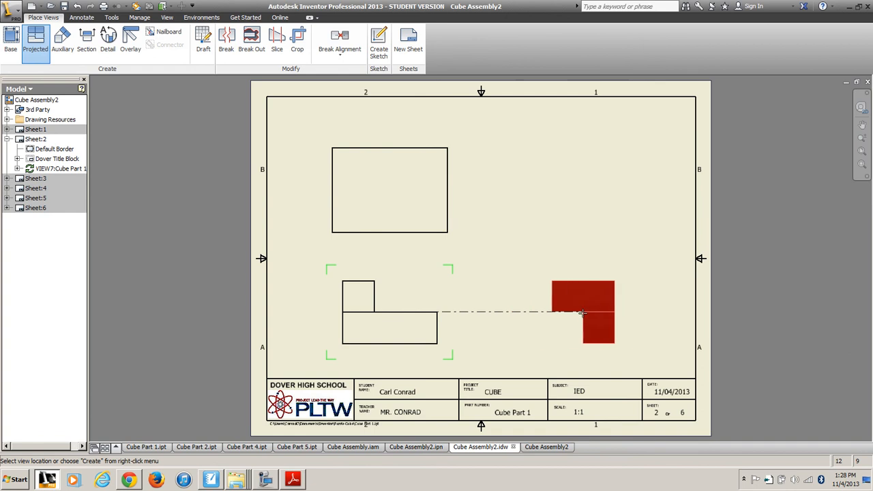
pyautogui.click(582, 312)
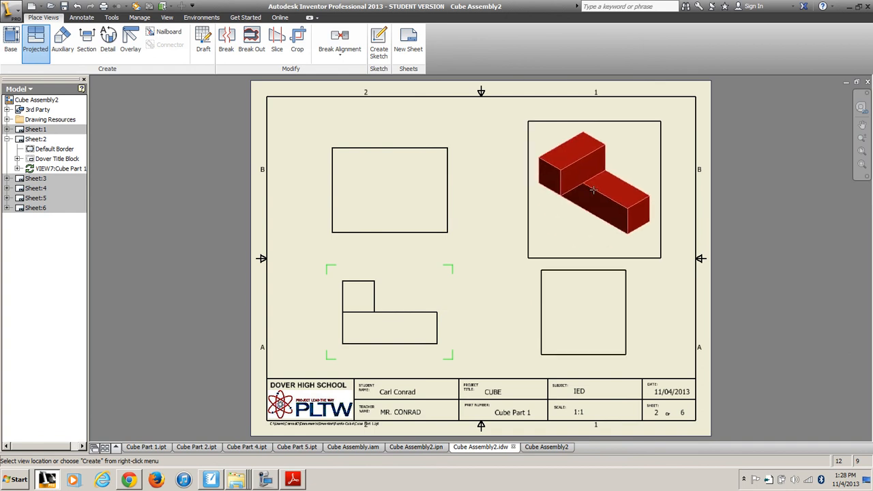
pyautogui.click(592, 189)
pyautogui.rightClick(592, 190)
pyautogui.click(631, 189)
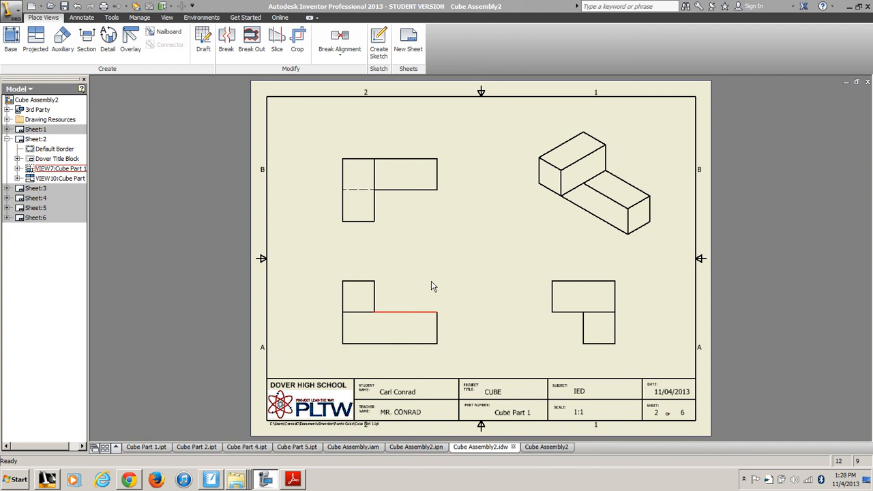
# Step: Set the isometric view of Cube Part 1 to the shaded display style
pyautogui.rightClick(642, 153)
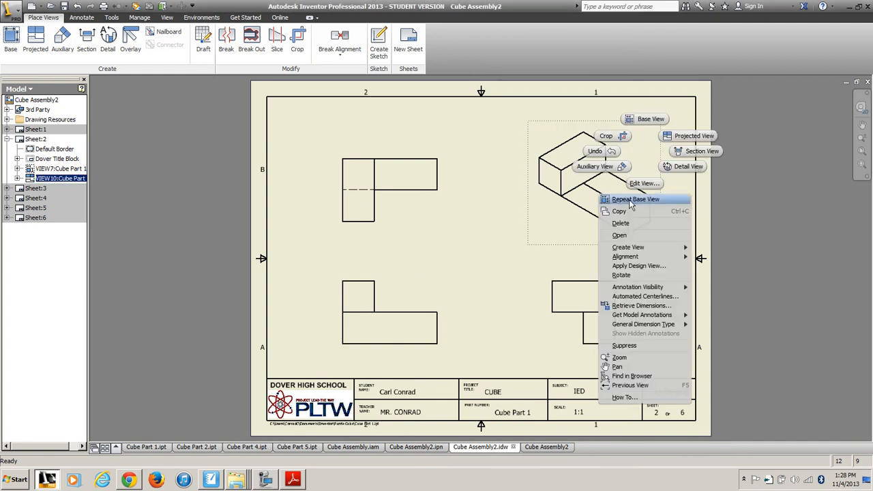
pyautogui.click(635, 184)
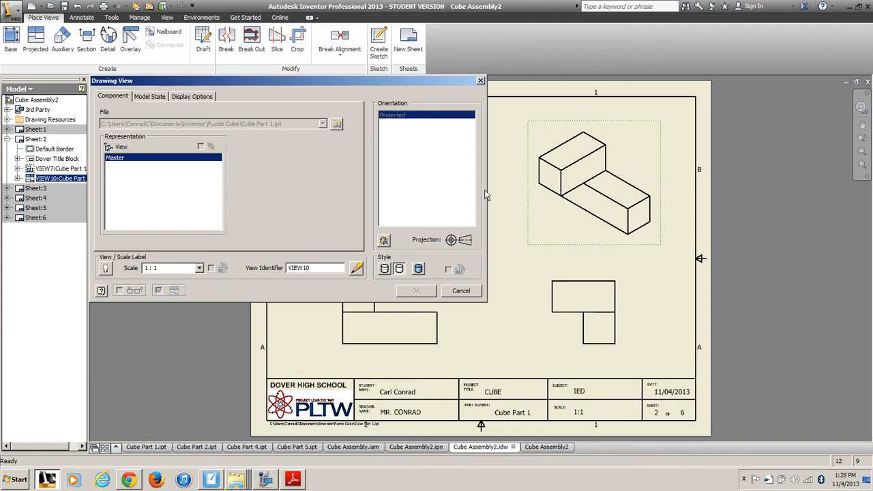
pyautogui.click(418, 269)
pyautogui.click(416, 292)
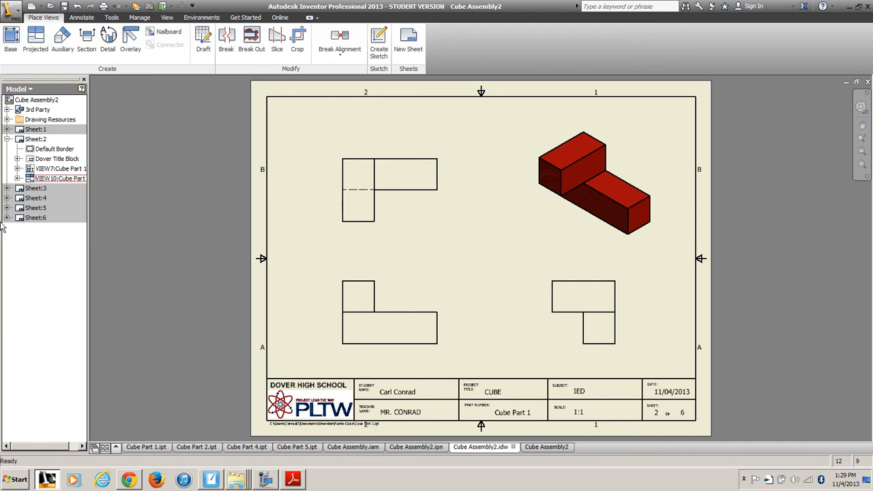
# Step: Make Sheet:3 the active sheet
pyautogui.doubleClick(20, 190)
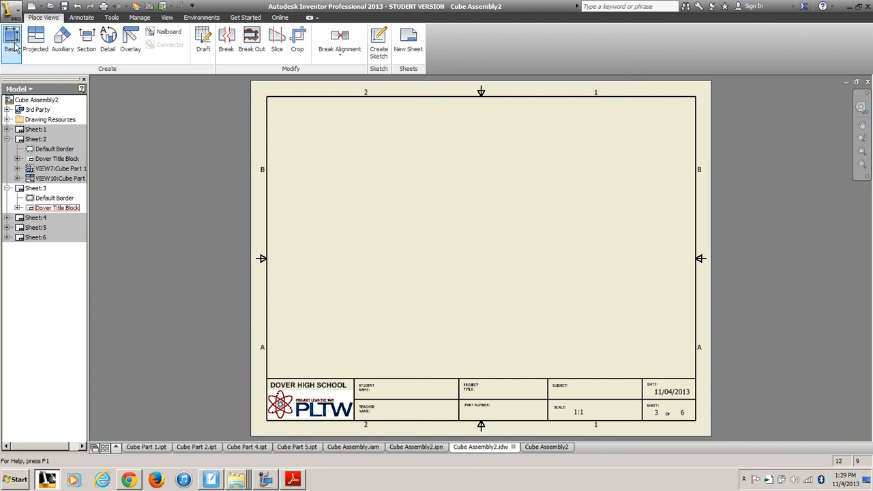
# Step: Place a front base view of Cube Part 2.ipt at 1:1 scale in the lower-left area of Sheet:3, without projected views
pyautogui.click(12, 43)
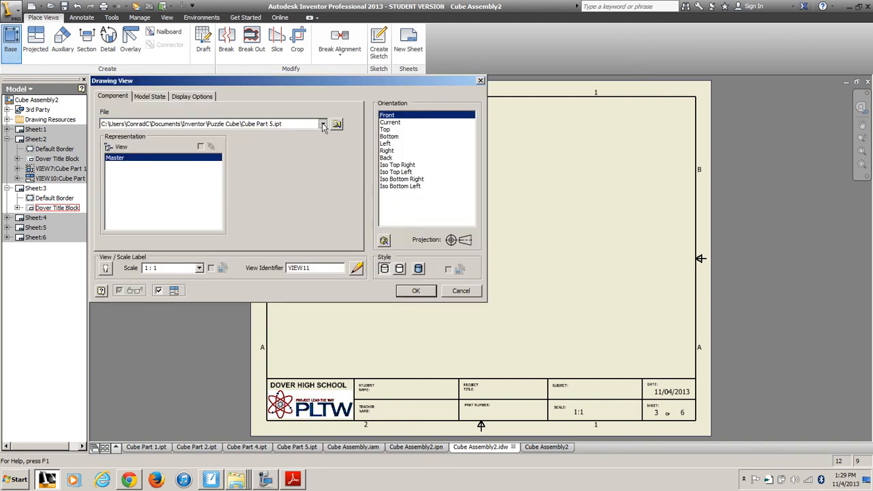
pyautogui.click(322, 124)
pyautogui.click(269, 140)
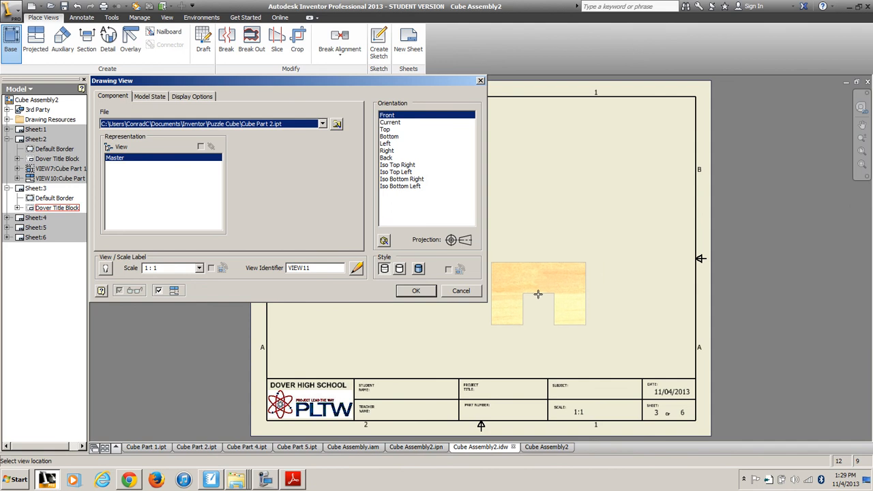
pyautogui.click(386, 320)
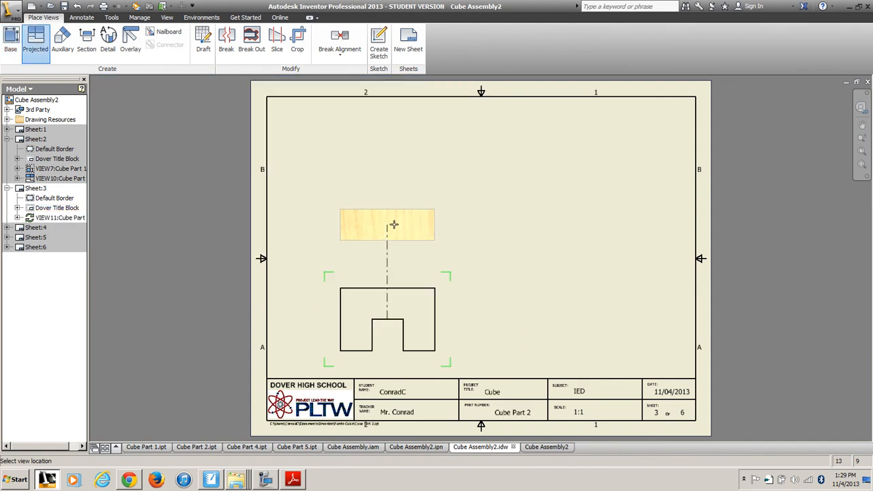
pyautogui.rightClick(400, 230)
pyautogui.click(433, 231)
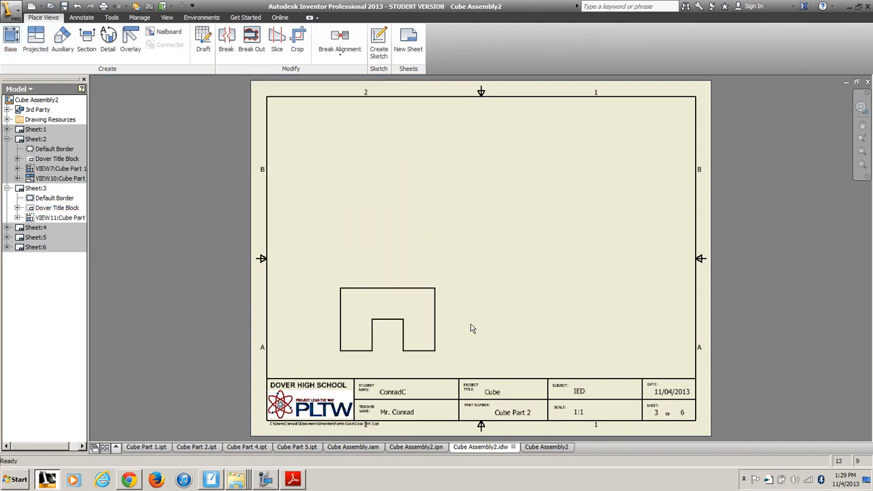
# Step: Try moving the Cube Part 2 front view higher on Sheet:3, and undo the move
pyautogui.moveTo(408, 288); pyautogui.dragTo(421, 230)
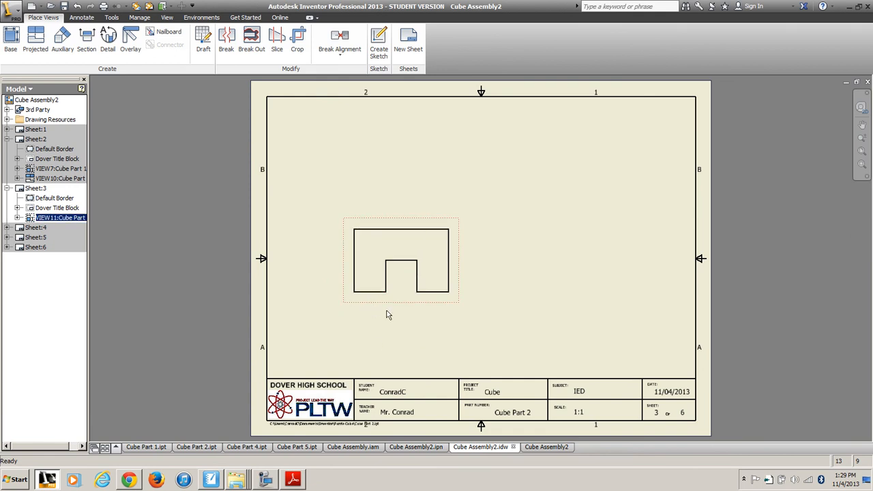
pyautogui.rightClick(439, 225)
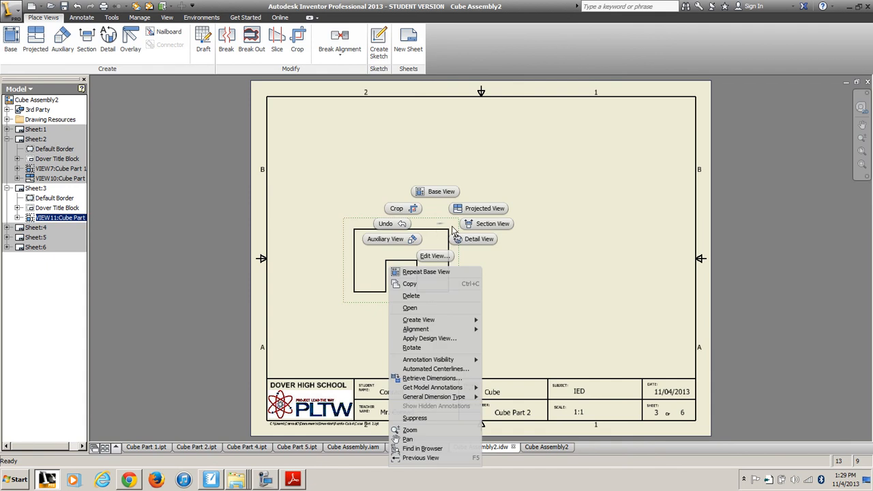
pyautogui.click(385, 223)
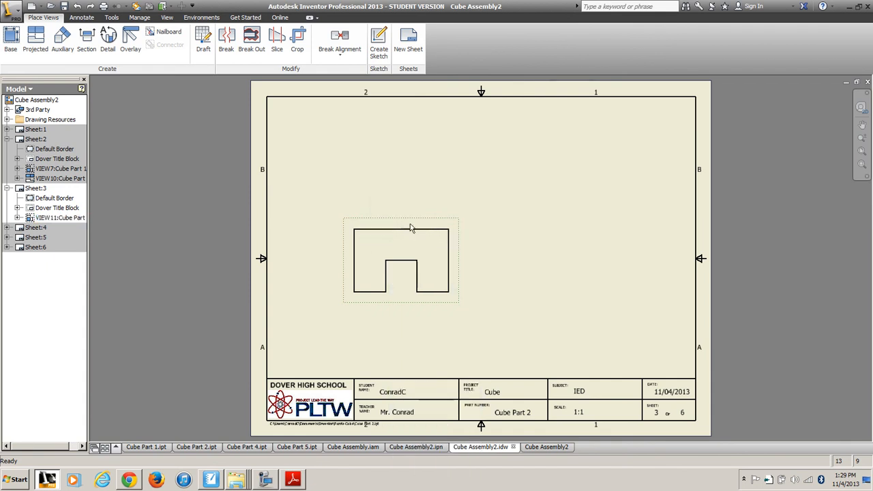
pyautogui.rightClick(409, 223)
pyautogui.click(405, 236)
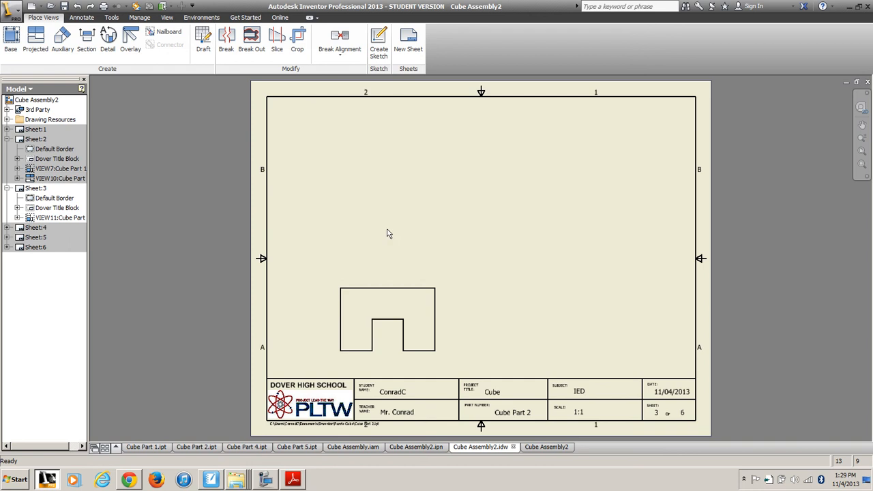
# Step: Delete the front base view of Cube Part 2 from Sheet:3
pyautogui.click(386, 281)
pyautogui.press('Delete')
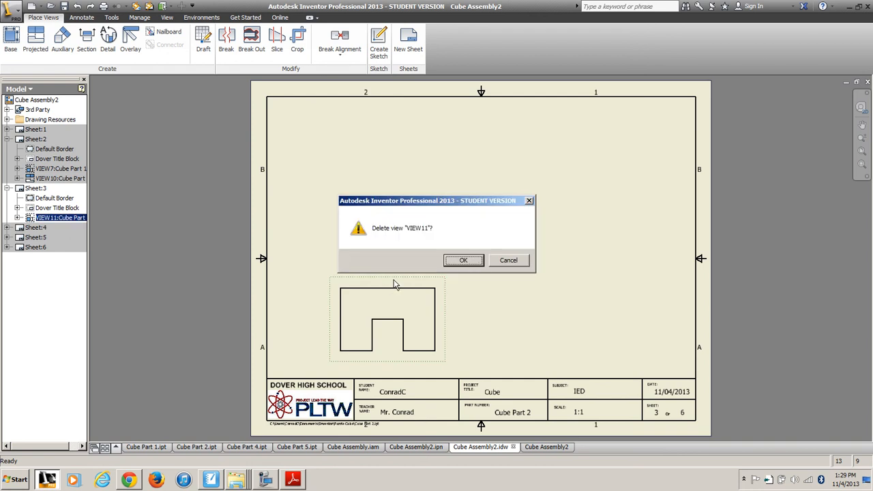
pyautogui.click(477, 259)
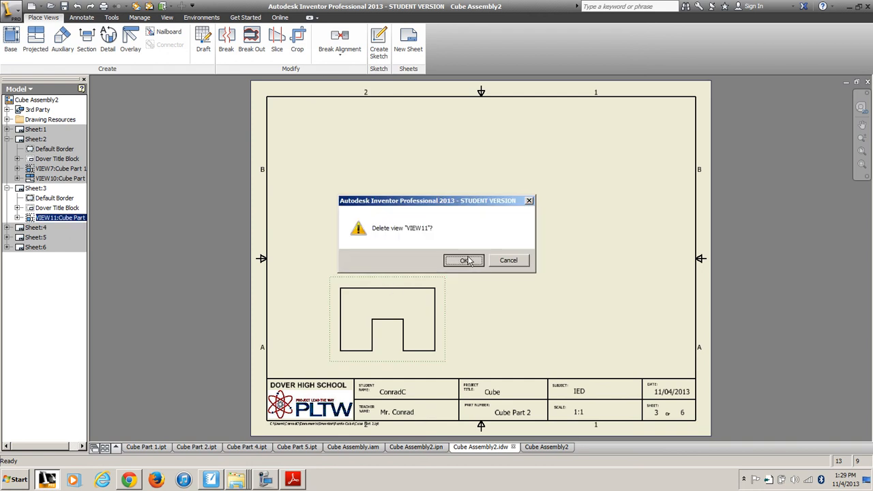
# Step: Switch to Cube Part 2.ipt and turn the model to its front face, rotated 180° so the notch faces up
pyautogui.click(197, 446)
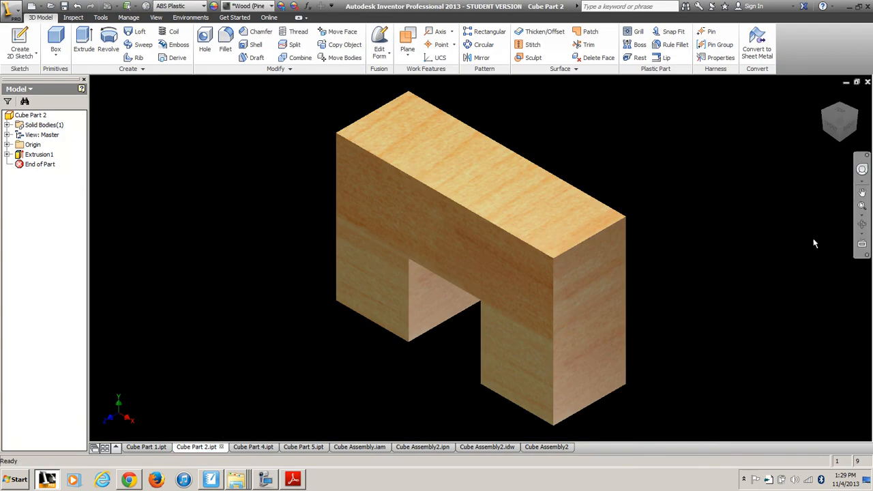
pyautogui.click(828, 126)
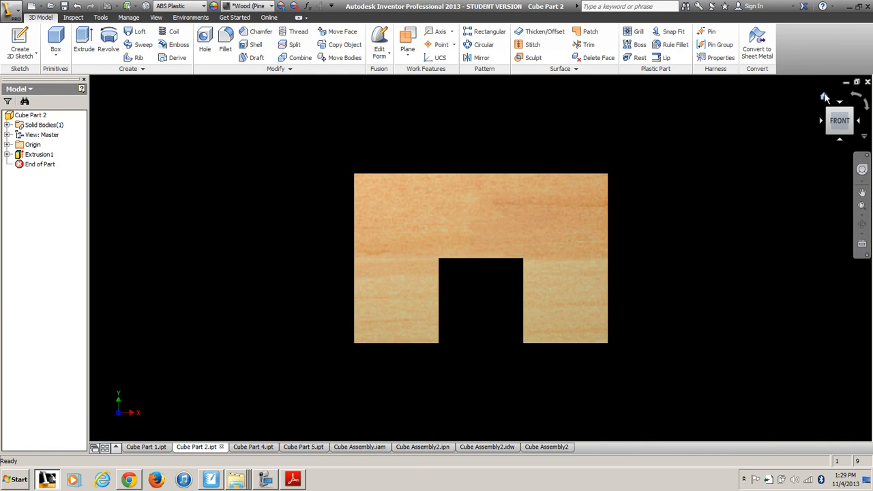
pyautogui.click(824, 97)
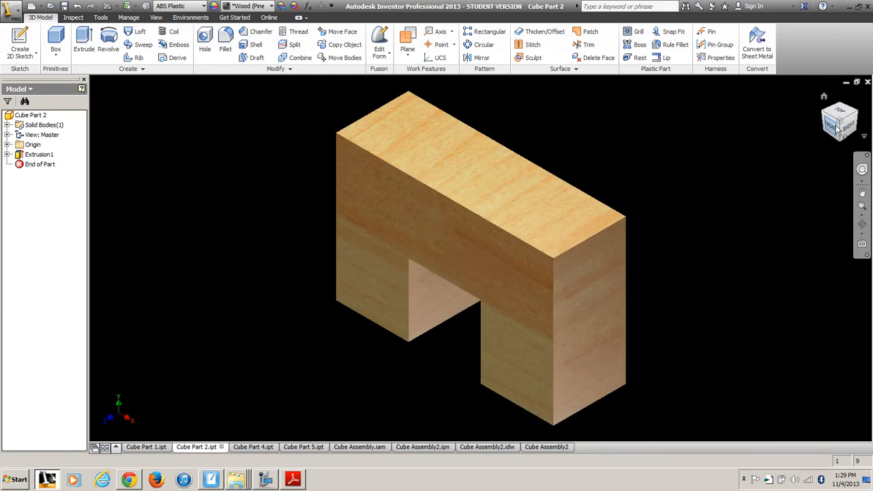
pyautogui.click(837, 127)
pyautogui.click(867, 108)
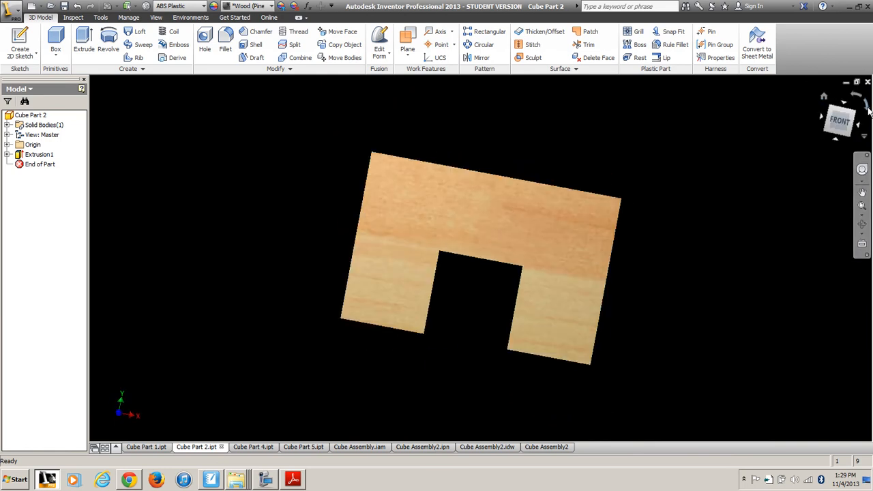
pyautogui.click(868, 109)
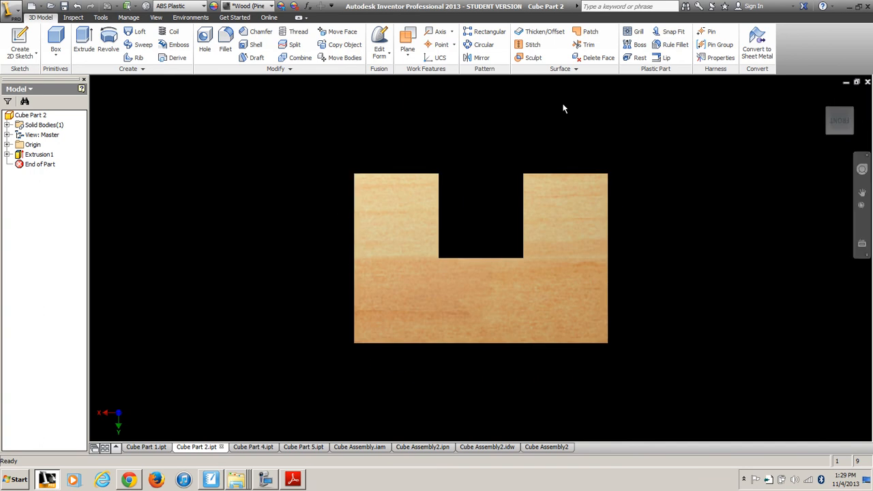
pyautogui.click(476, 301)
pyautogui.click(717, 149)
pyautogui.rightClick(570, 235)
pyautogui.press('Escape')
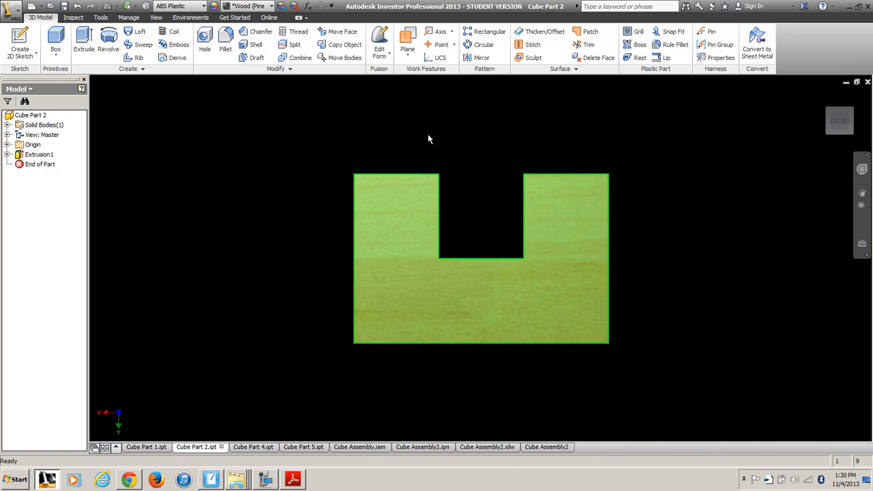
# Step: Save Cube Part 2.ipt and return to the Cube Assembly2.idw drawing
pyautogui.click(64, 7)
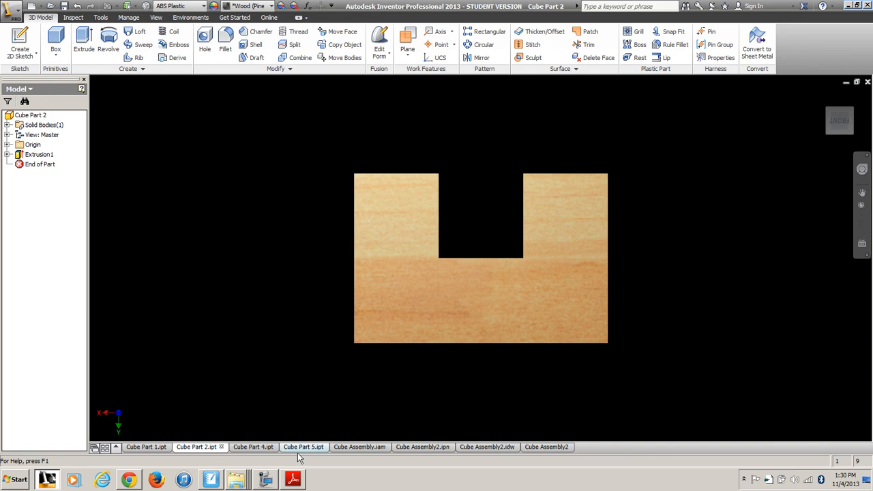
pyautogui.click(547, 447)
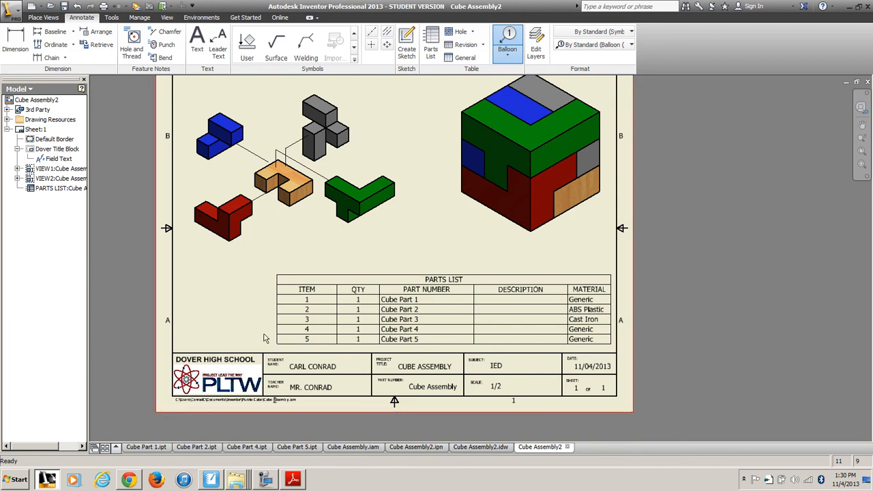
pyautogui.click(470, 449)
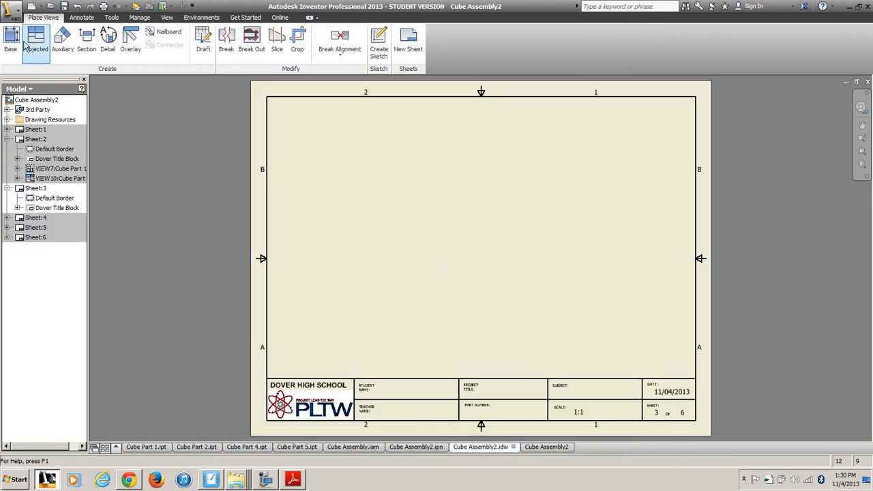
# Step: Place a base view of Cube Part 2.ipt in Current orientation at 1:1 scale in the lower-left area of Sheet:3
pyautogui.click(11, 39)
pyautogui.click(390, 122)
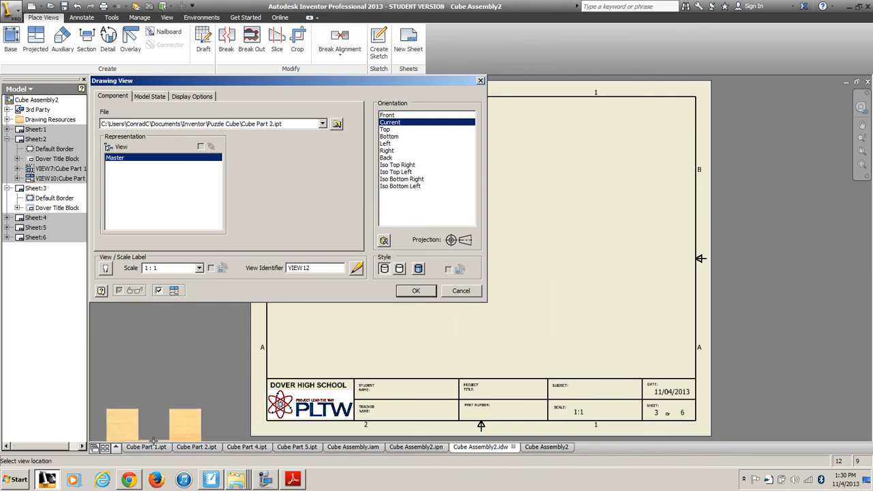
pyautogui.click(397, 318)
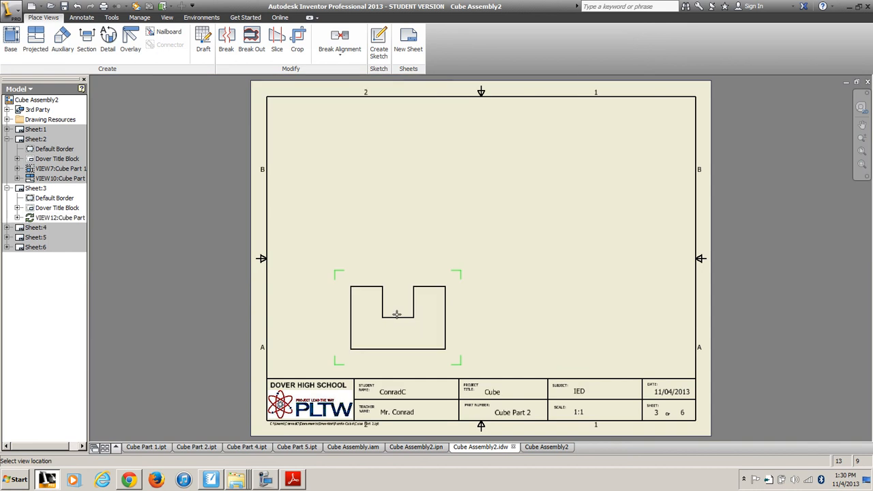
# Step: Project top, right side and isometric views from the Cube Part 2 base view and create them on Sheet:3
pyautogui.click(397, 167)
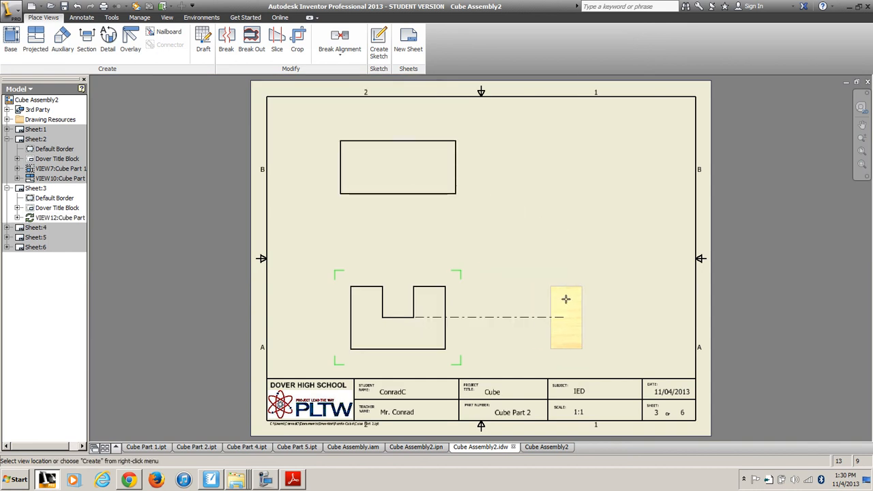
pyautogui.click(565, 295)
pyautogui.click(590, 174)
pyautogui.rightClick(590, 174)
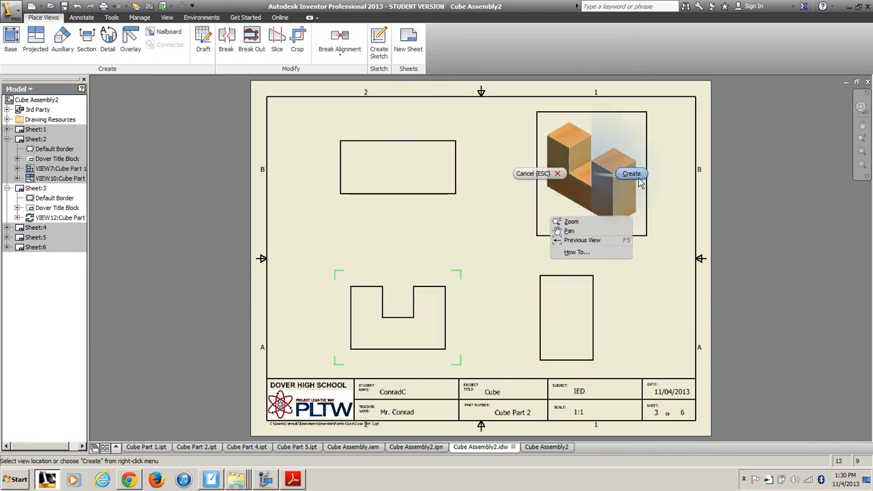
pyautogui.click(637, 176)
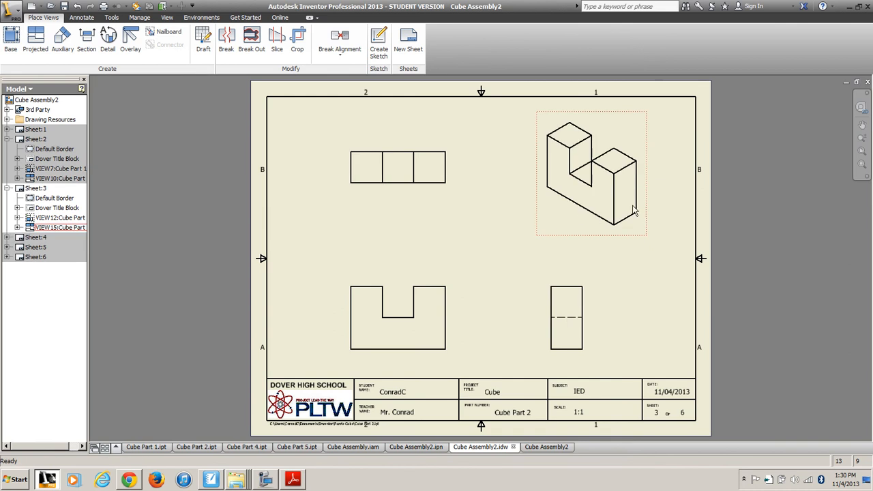
# Step: Set the isometric view of Cube Part 2 on Sheet:3 to the Shaded display style
pyautogui.rightClick(628, 231)
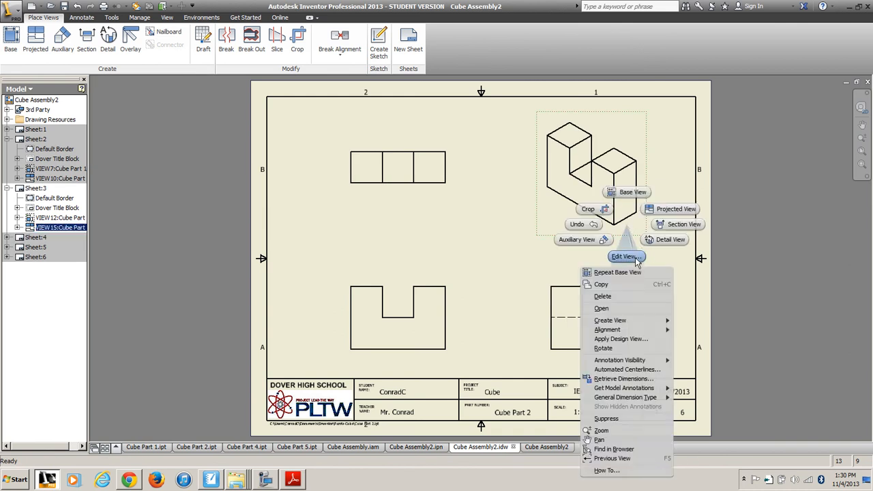
pyautogui.click(635, 258)
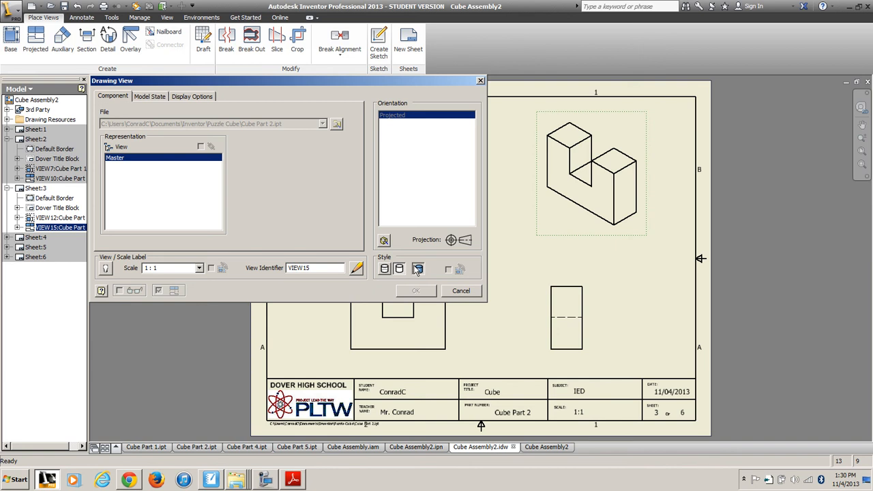
pyautogui.click(432, 290)
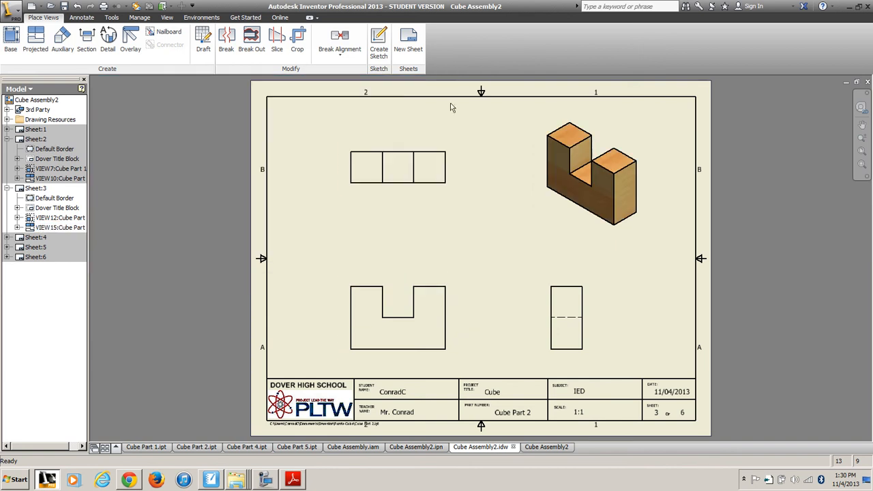
# Step: Reposition the Cube Part 2 orthographic views on Sheet:3, raising the front view and bringing the top and right side views closer to it
pyautogui.moveTo(449, 287); pyautogui.dragTo(441, 256)
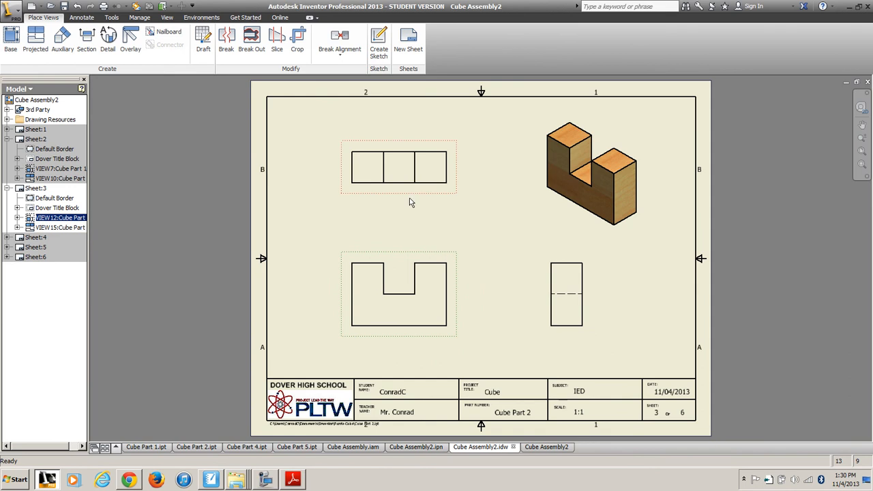
pyautogui.moveTo(407, 192); pyautogui.dragTo(403, 225)
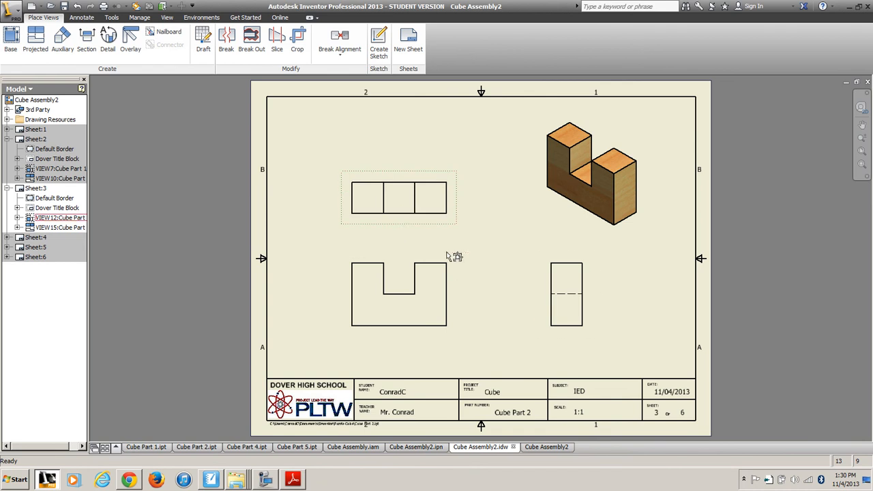
pyautogui.moveTo(546, 305); pyautogui.dragTo(518, 311)
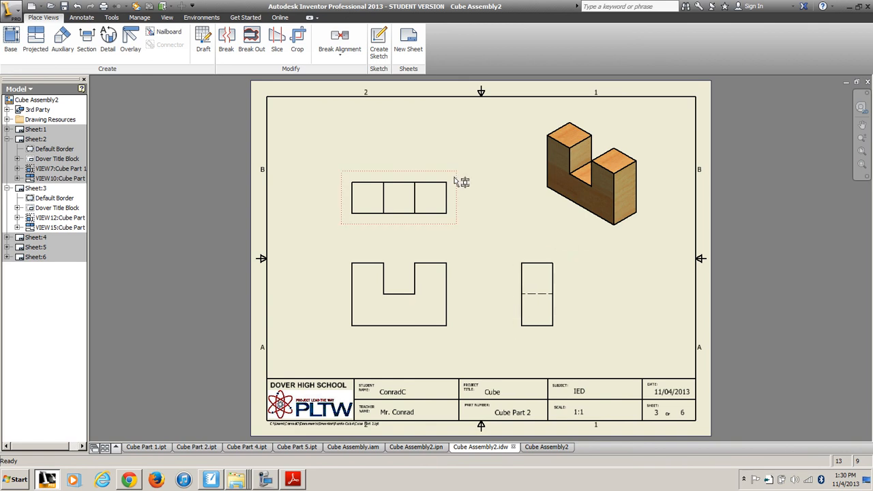
pyautogui.moveTo(461, 182); pyautogui.dragTo(459, 173)
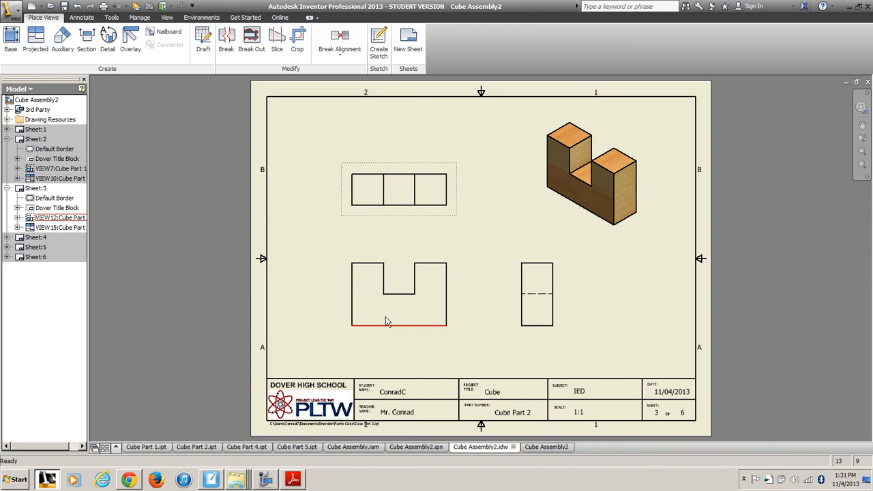